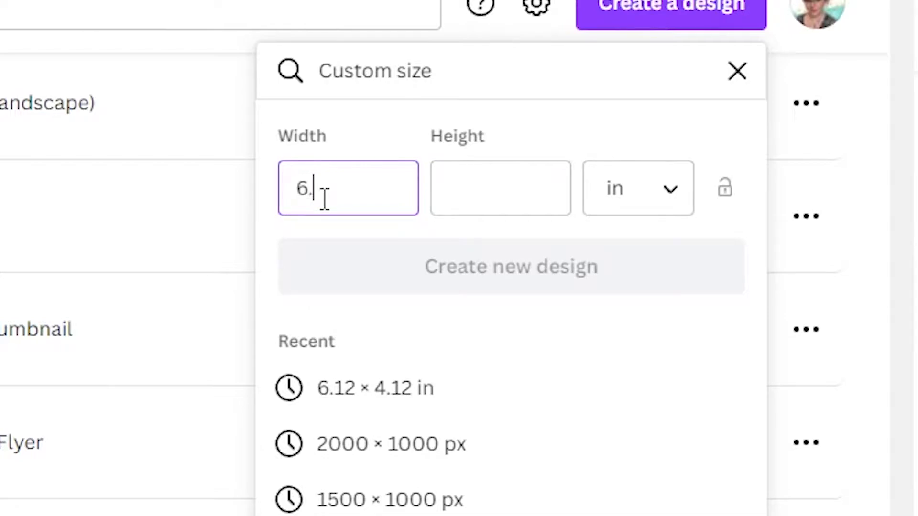
# - Create a new custom-size design 6.12 in wide and 4.12 in high
pyautogui.click(516, 194)
pyautogui.write('4.12')
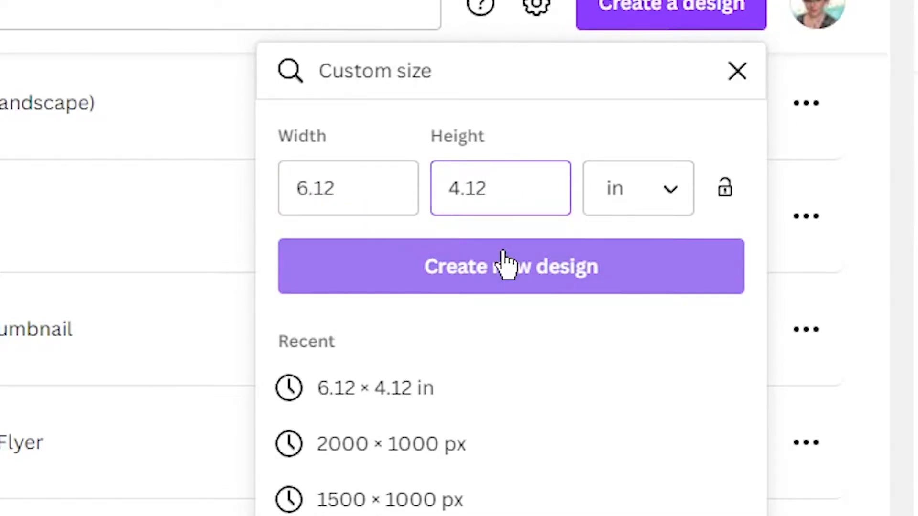
pyautogui.click(509, 261)
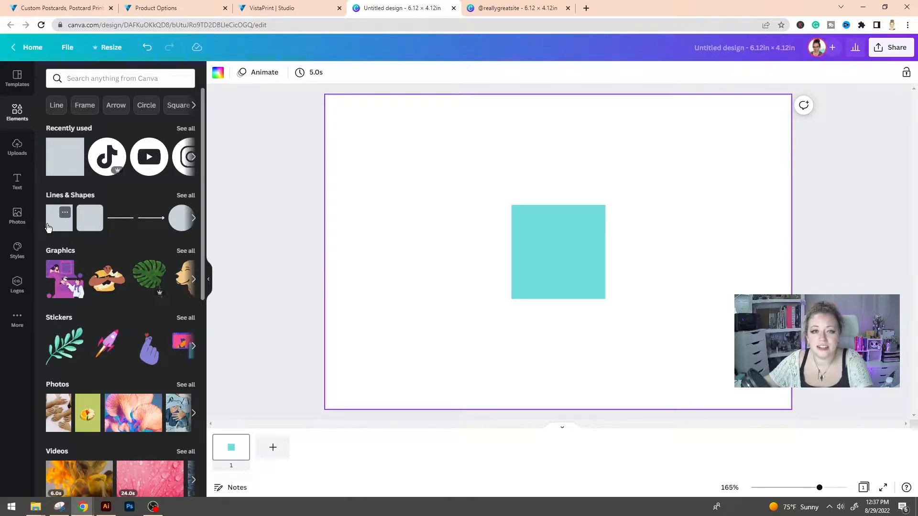
# - Duplicate the teal square and place the two squares side by side on the page
pyautogui.moveTo(553, 275); pyautogui.dragTo(607, 231)
pyautogui.hotkey('ctrl', 'd')
pyautogui.click(663, 320)
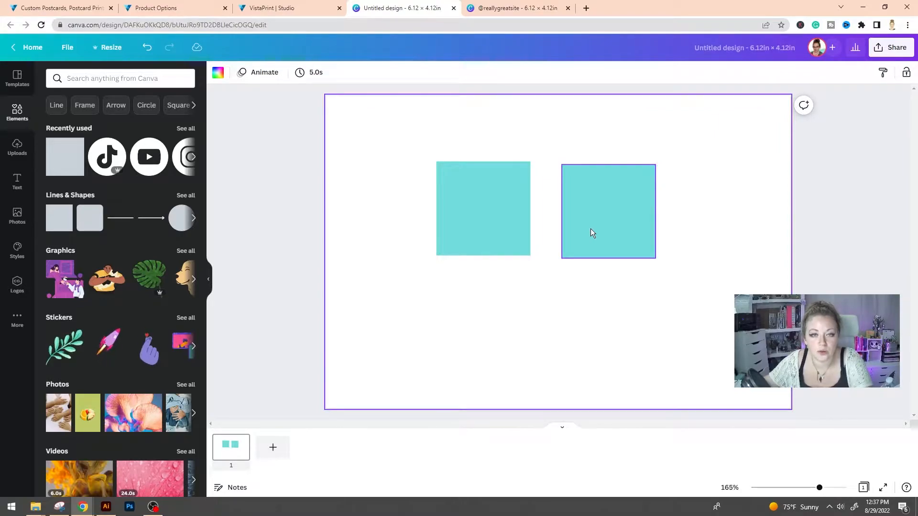
# - Move one teal square to the page's upper-left corner and resize it to a 6 x 4 in rectangle
pyautogui.click(591, 233)
pyautogui.click(459, 224)
pyautogui.moveTo(470, 220); pyautogui.dragTo(370, 164)
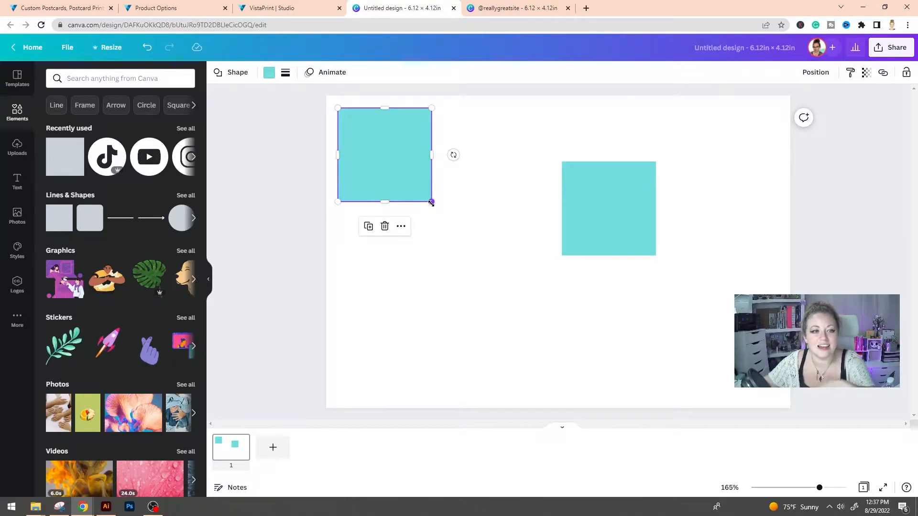
pyautogui.moveTo(431, 203); pyautogui.dragTo(785, 427)
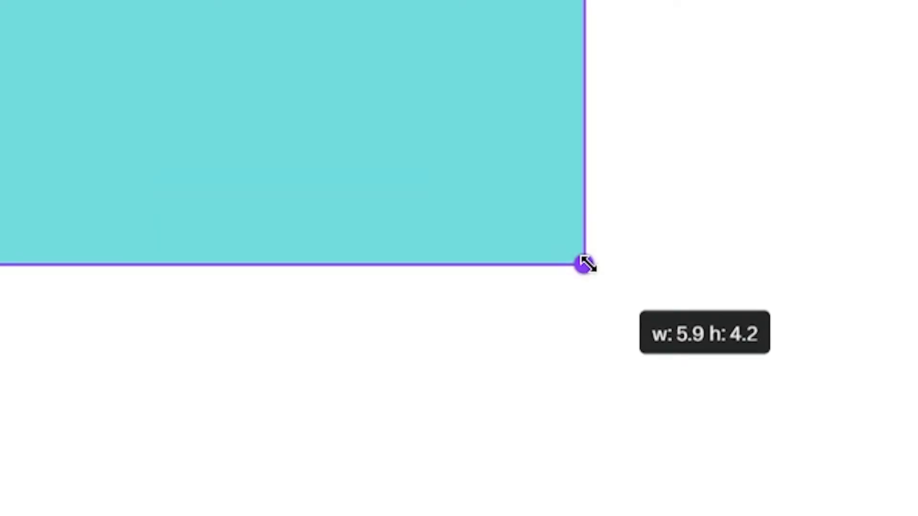
pyautogui.moveTo(585, 269); pyautogui.dragTo(596, 220)
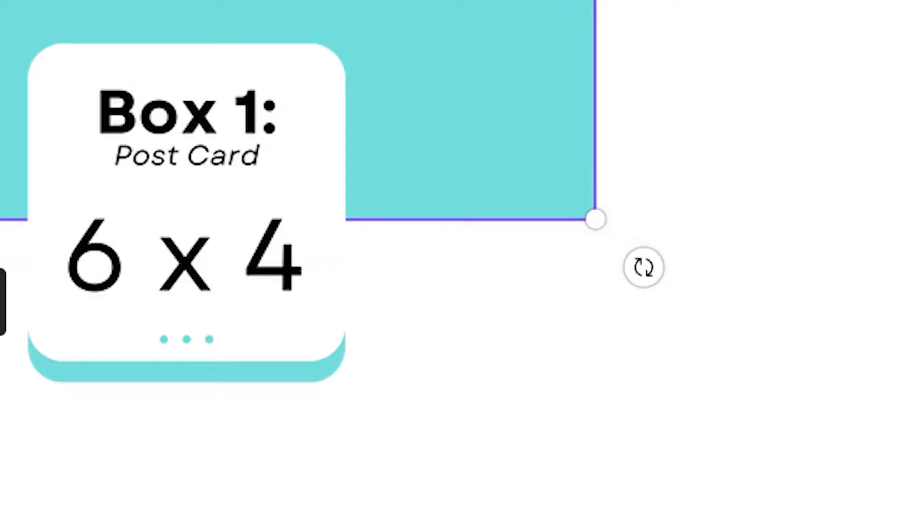
pyautogui.click(865, 289)
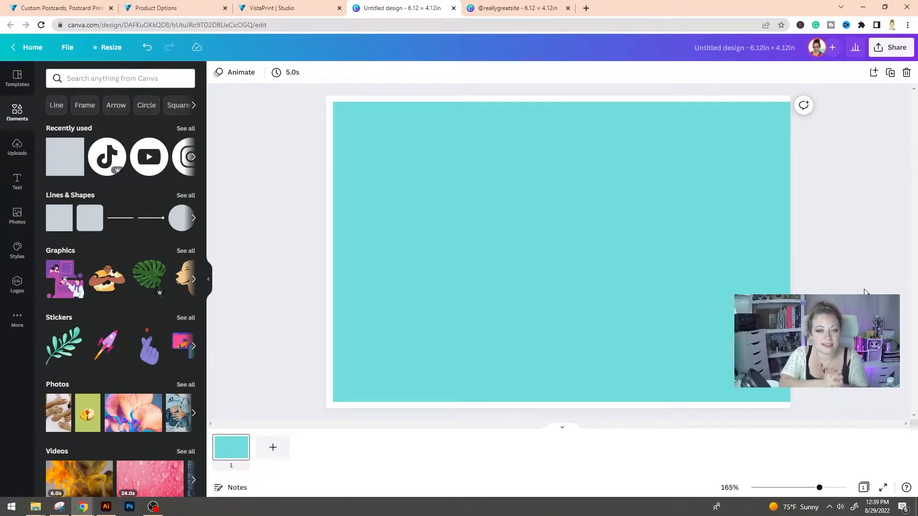
# - Make the 6 x 4 in rectangle's fill transparent and give it a border with a weight of .25
pyautogui.click(574, 192)
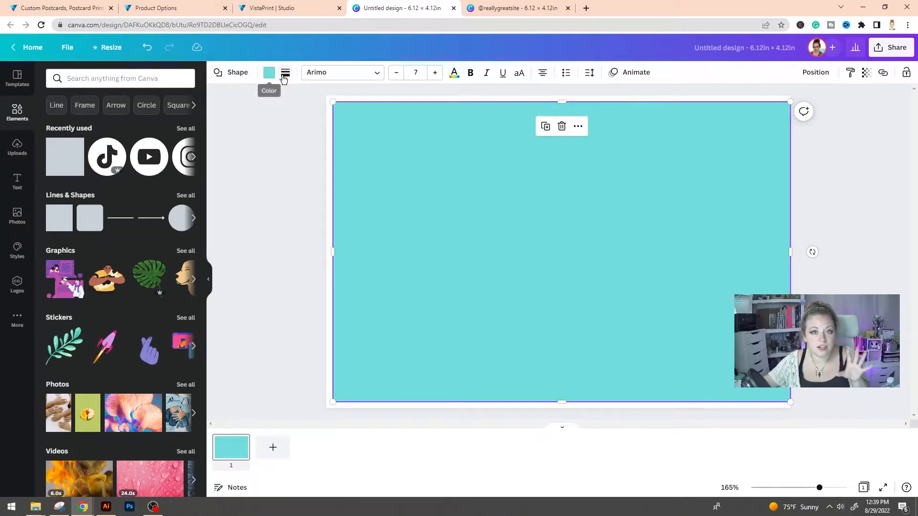
pyautogui.click(269, 75)
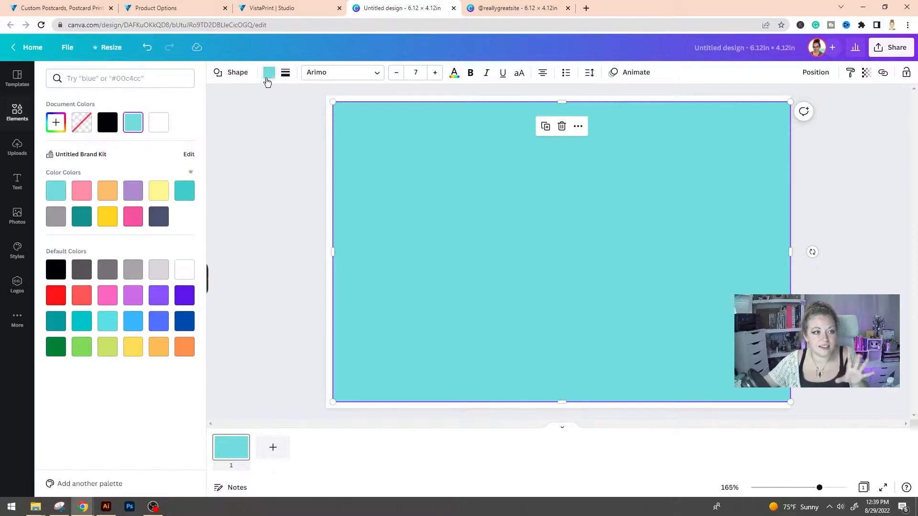
pyautogui.click(89, 124)
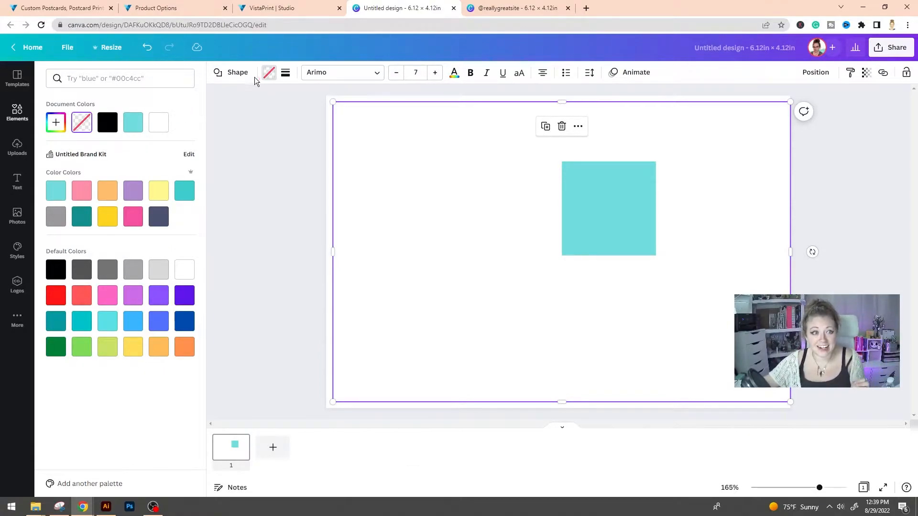
pyautogui.click(286, 76)
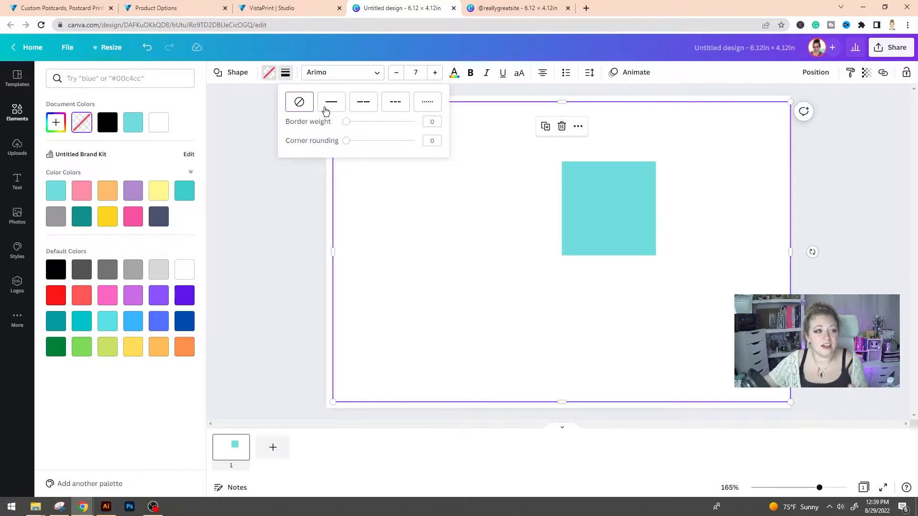
pyautogui.click(427, 103)
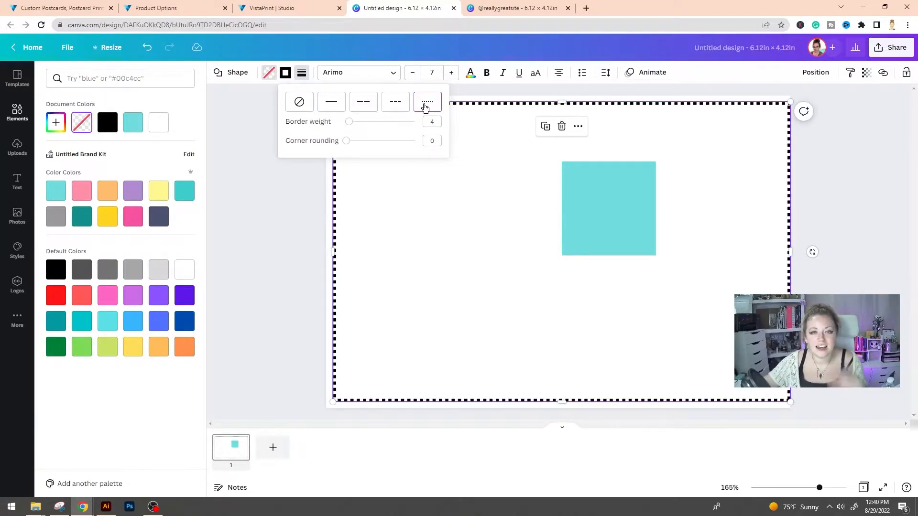
pyautogui.moveTo(350, 122); pyautogui.dragTo(345, 121)
pyautogui.click(433, 122)
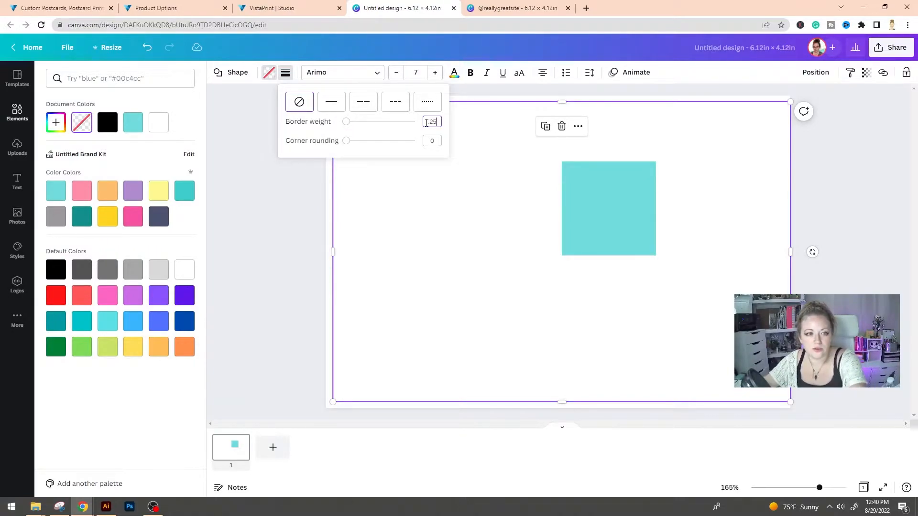
pyautogui.press('Return')
pyautogui.click(528, 171)
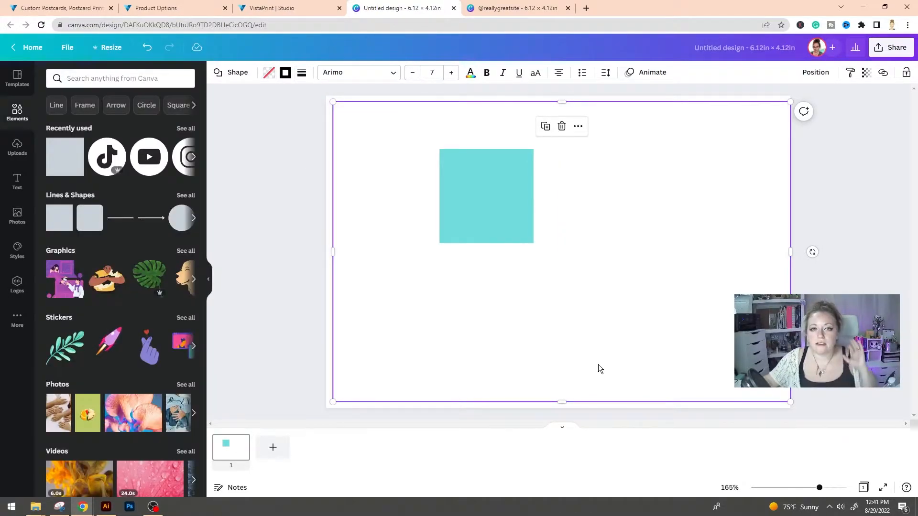
# - Make the smaller inner rectangle's fill transparent and give it a solid border with a weight of 1
pyautogui.click(505, 202)
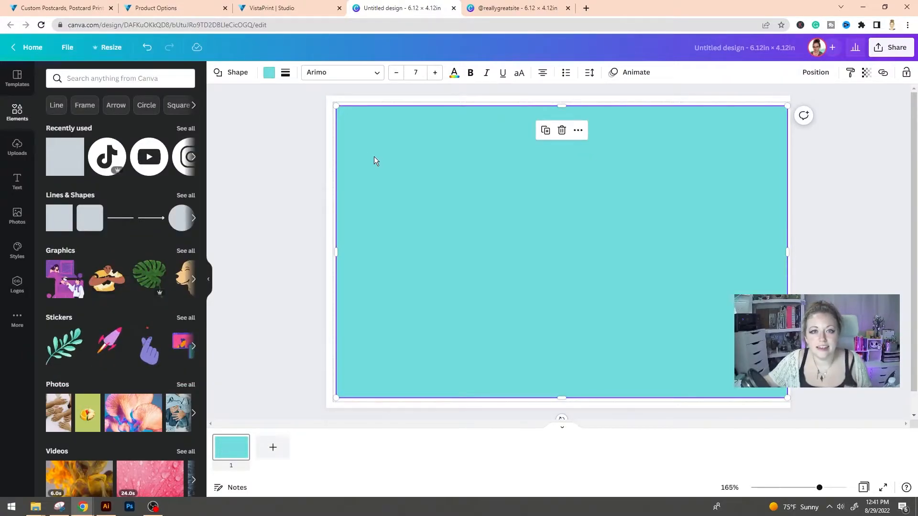
pyautogui.click(268, 74)
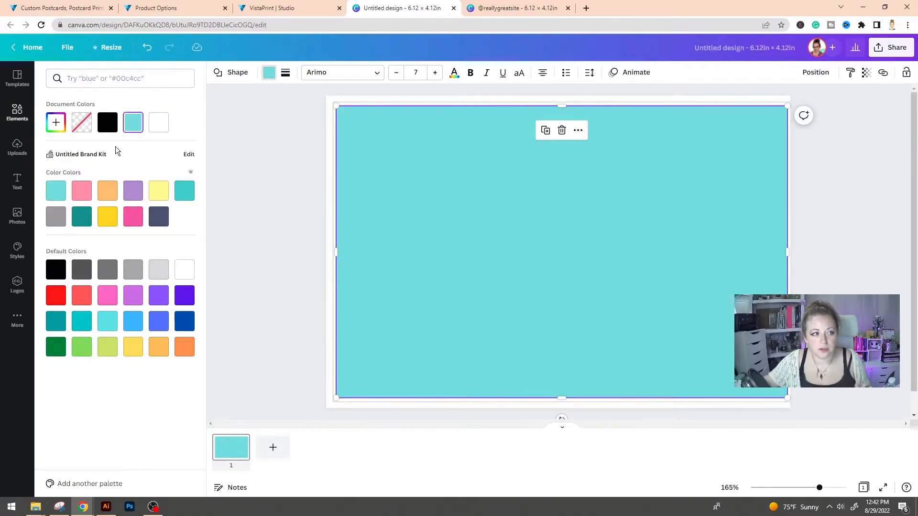
pyautogui.click(82, 122)
pyautogui.click(285, 73)
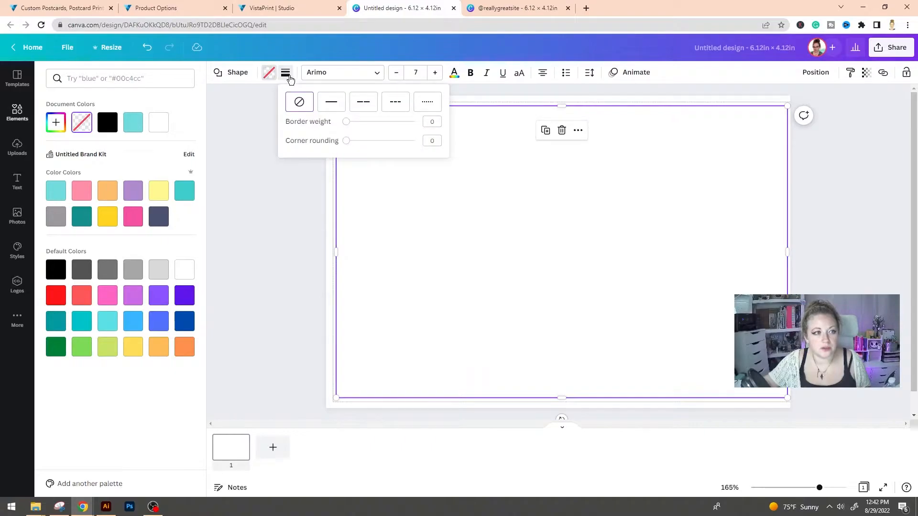
pyautogui.click(330, 111)
pyautogui.click(435, 125)
pyautogui.write('1')
pyautogui.click(268, 218)
# - Select both outline rectangles together and center them on the page
pyautogui.moveTo(273, 186); pyautogui.dragTo(533, 319)
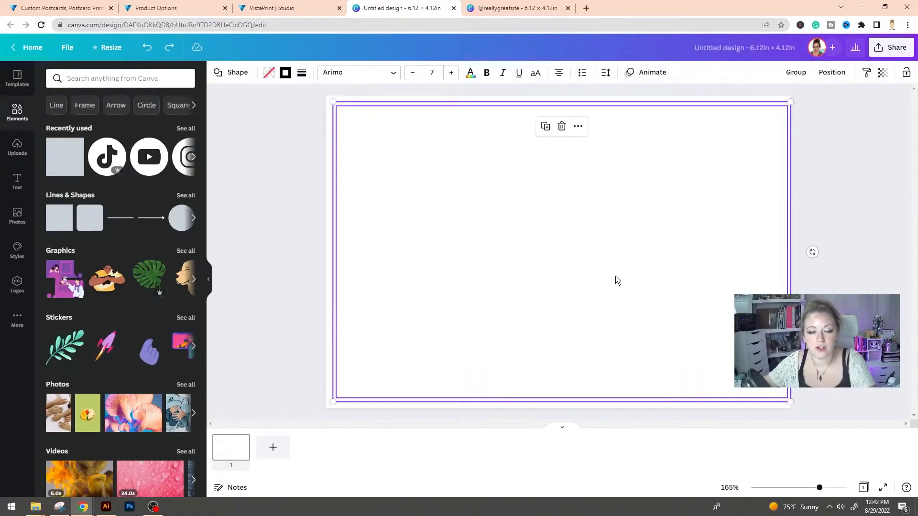
pyautogui.moveTo(628, 269); pyautogui.dragTo(625, 268)
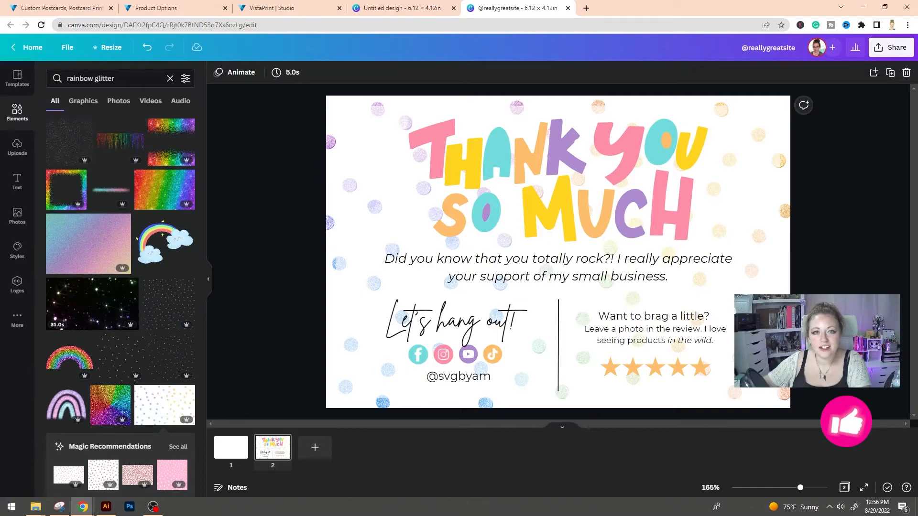
# - Download the finished thank-you card design as a PDF file
pyautogui.click(884, 53)
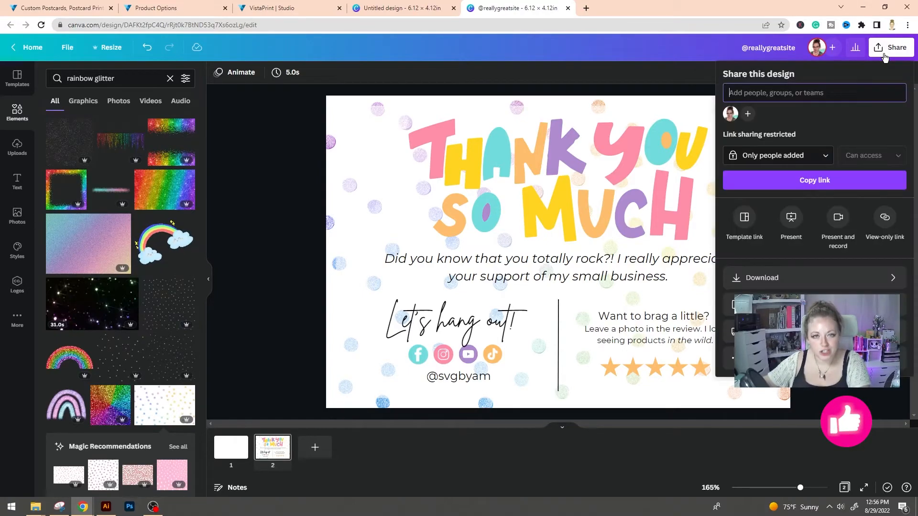
pyautogui.click(805, 283)
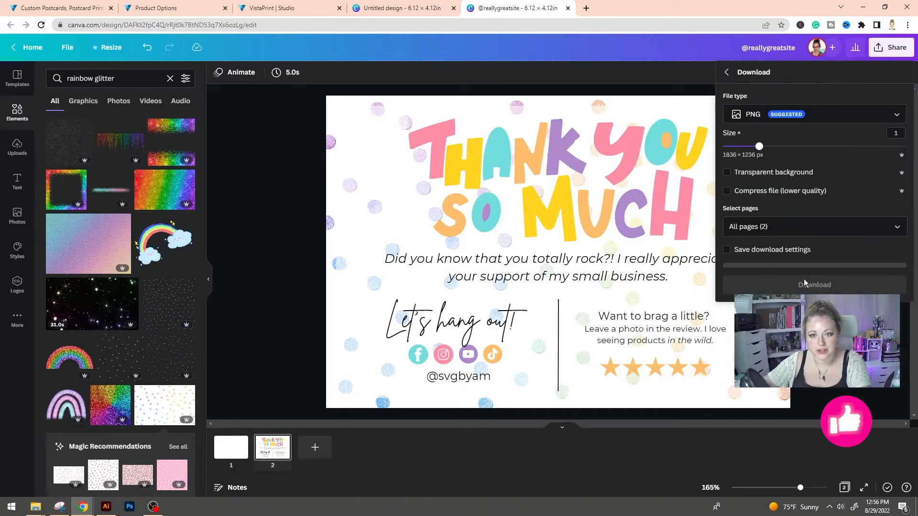
pyautogui.click(793, 119)
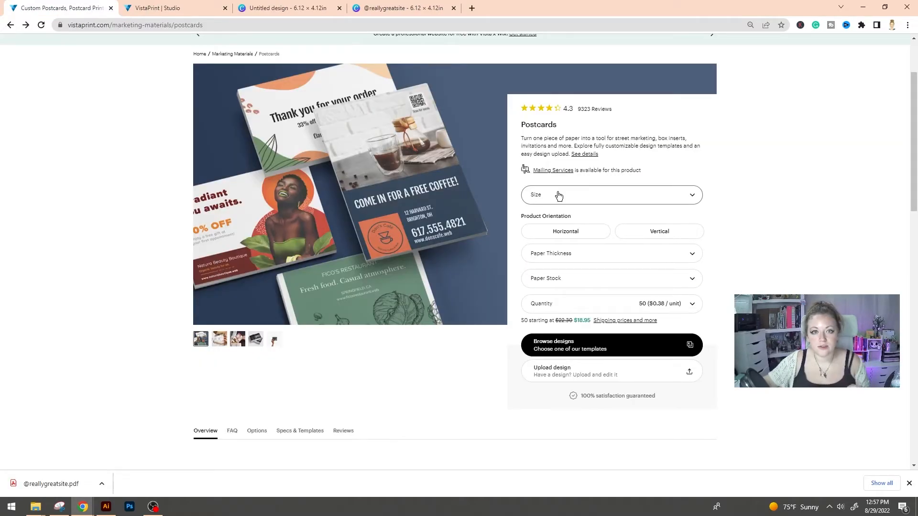
# - On the VistaPrint postcards page, choose the 4" x 6" size and upload the thank-you design as the card's front
pyautogui.click(559, 196)
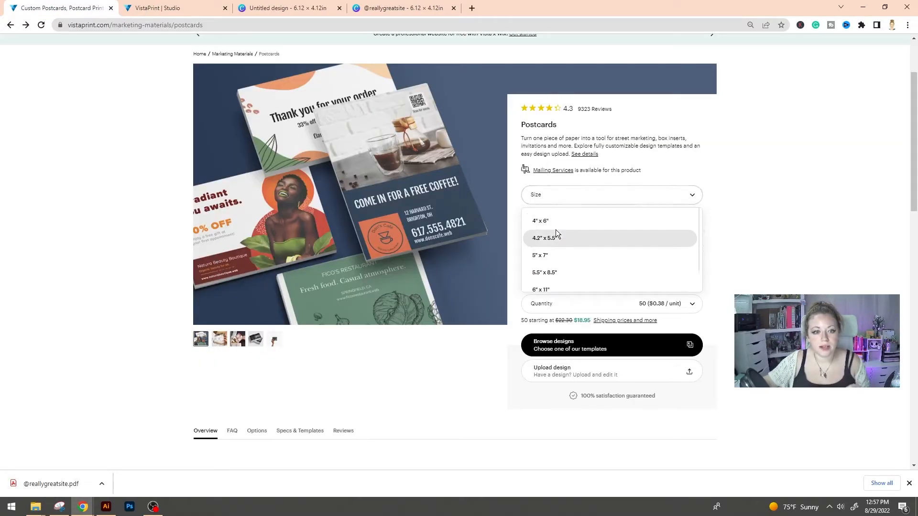
pyautogui.click(556, 224)
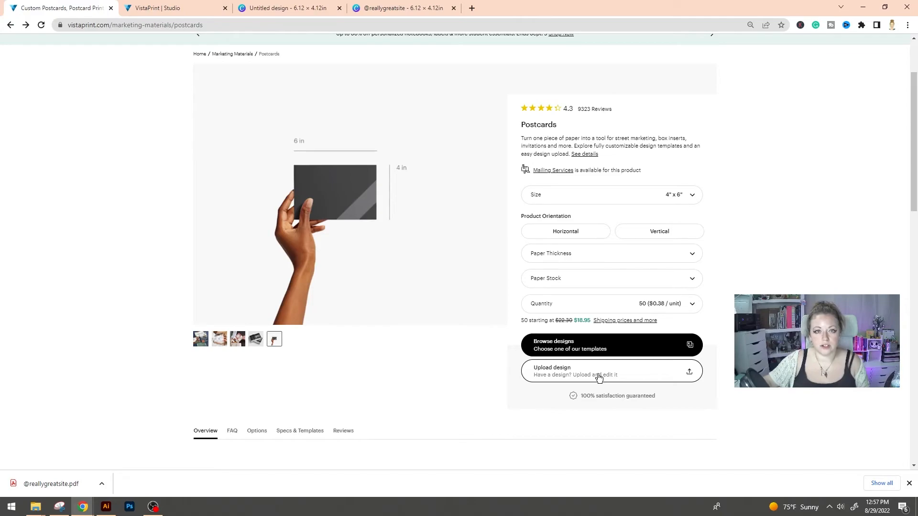
pyautogui.click(599, 378)
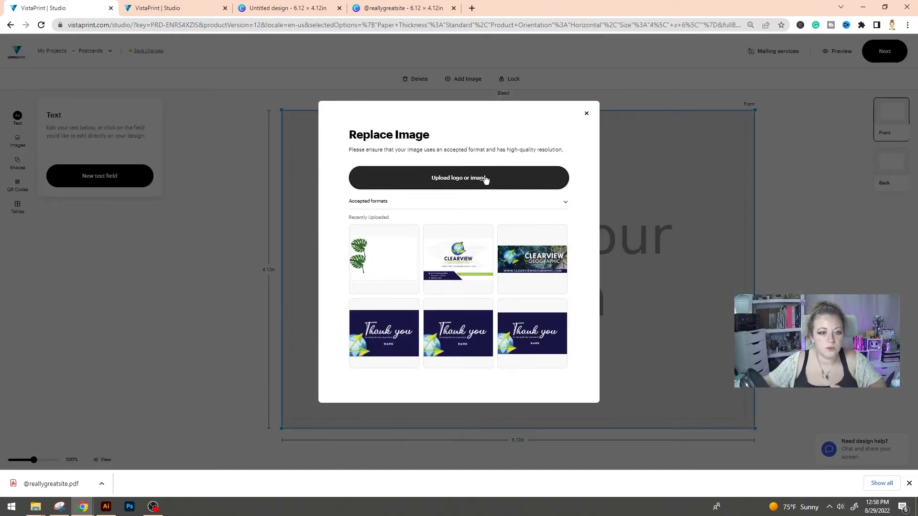
pyautogui.click(485, 179)
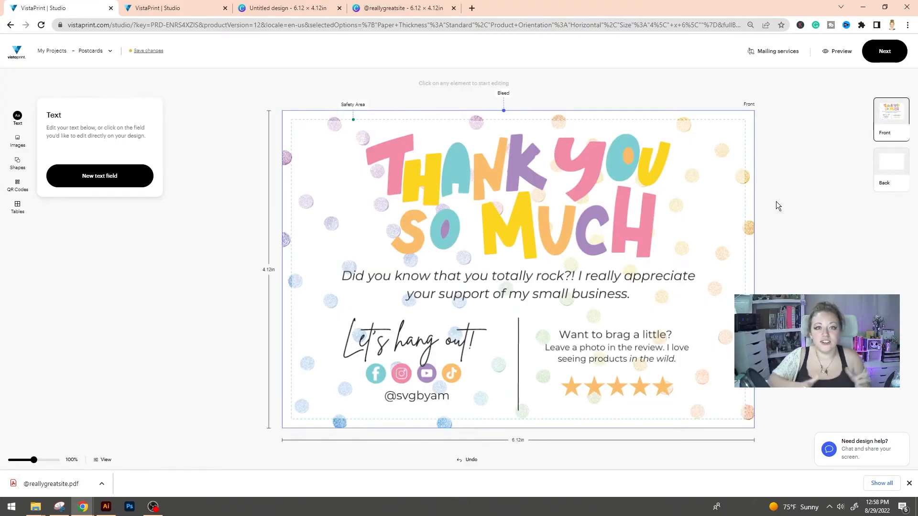